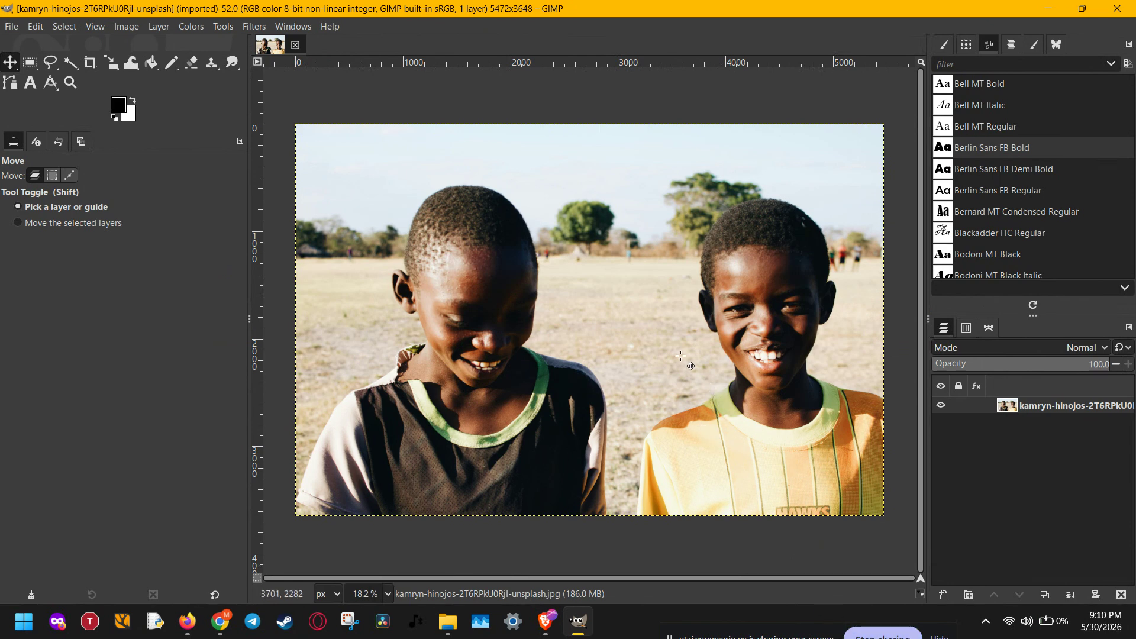
Add an alpha channel to the photo layer
scroll(485, 276, down, 1)
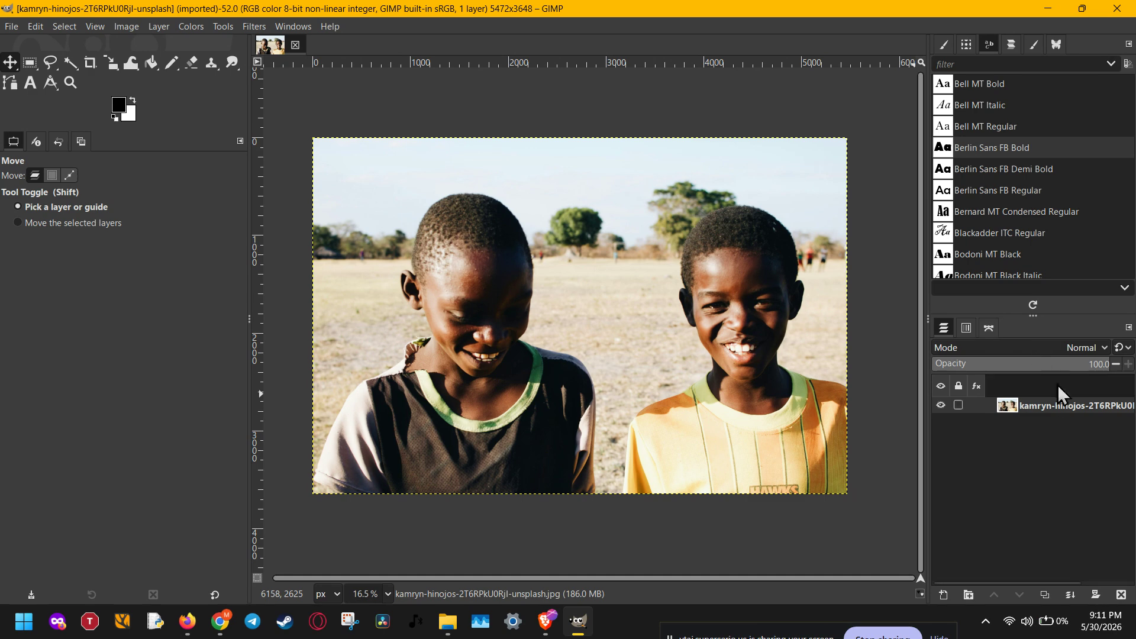
right_click(1063, 409)
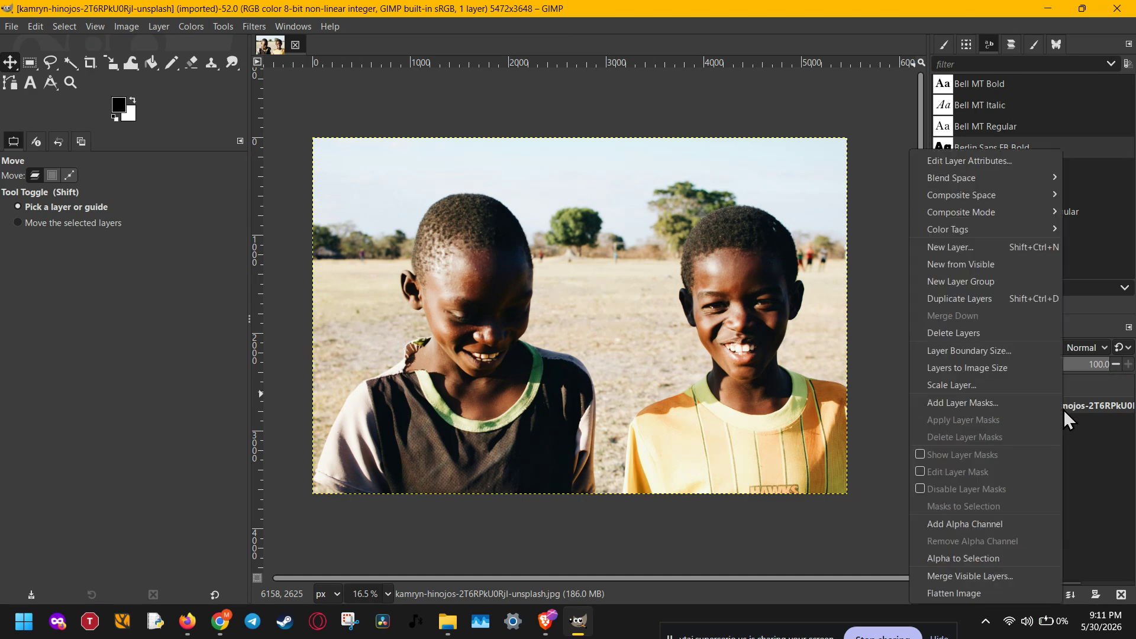
click(1010, 523)
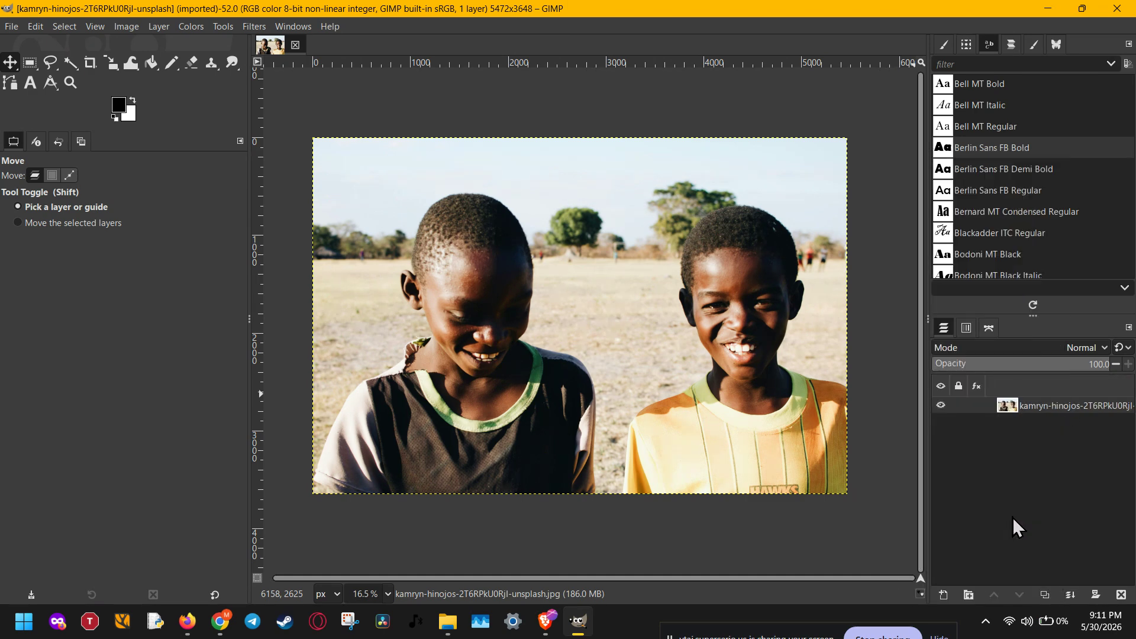
right_click(1047, 410)
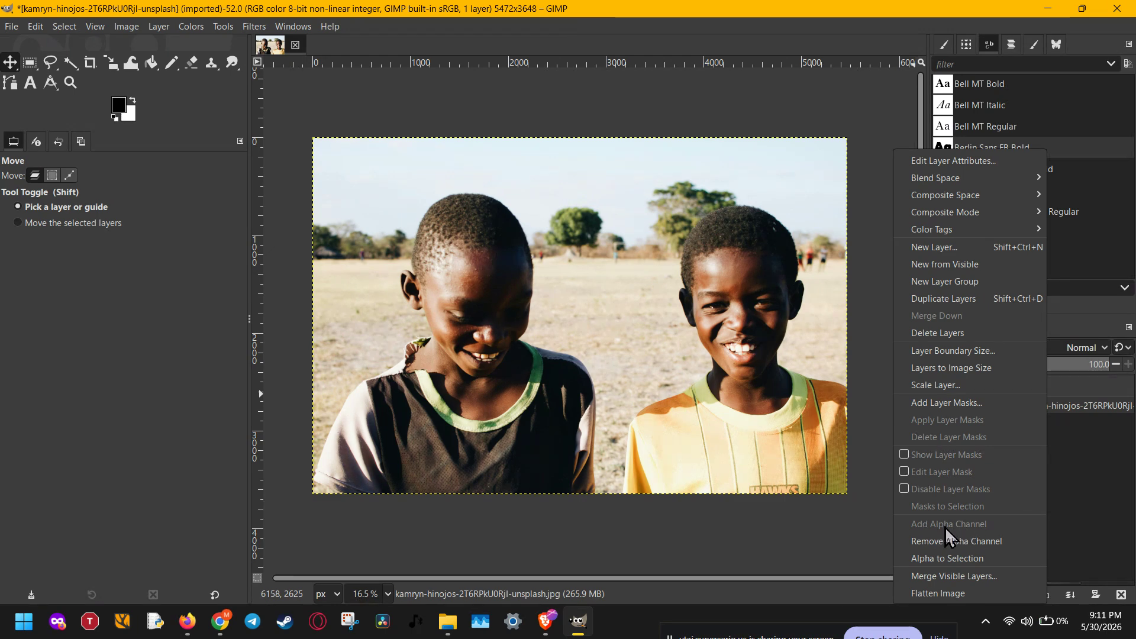
click(1081, 508)
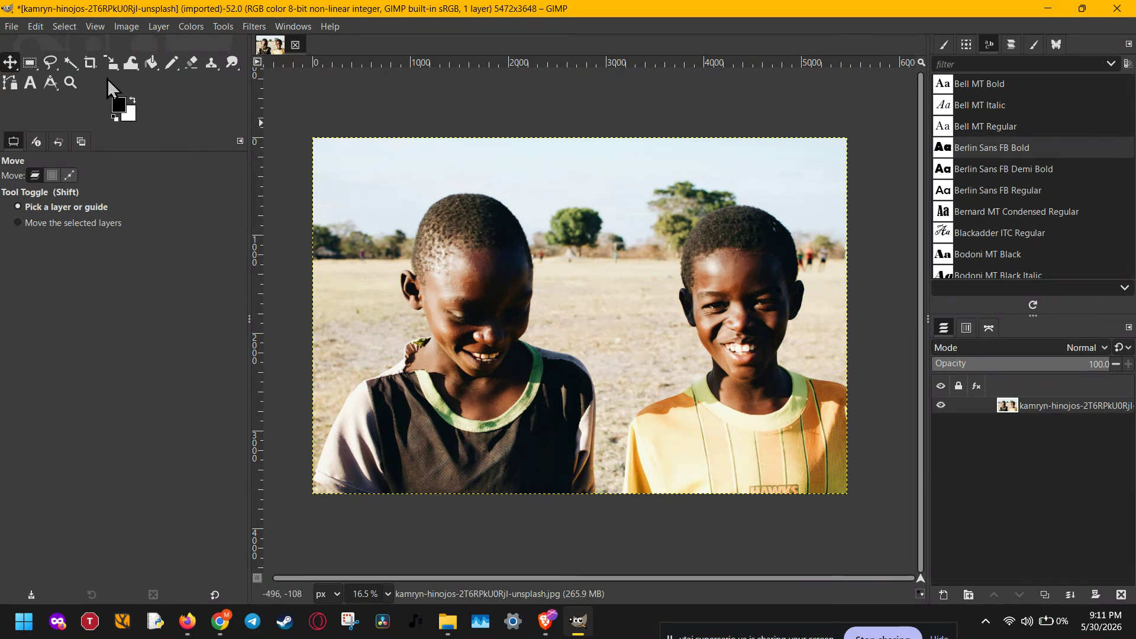
Draw a rounded-corner rectangular selection of about 5470 × 3648 px, covering the whole photo
click(31, 65)
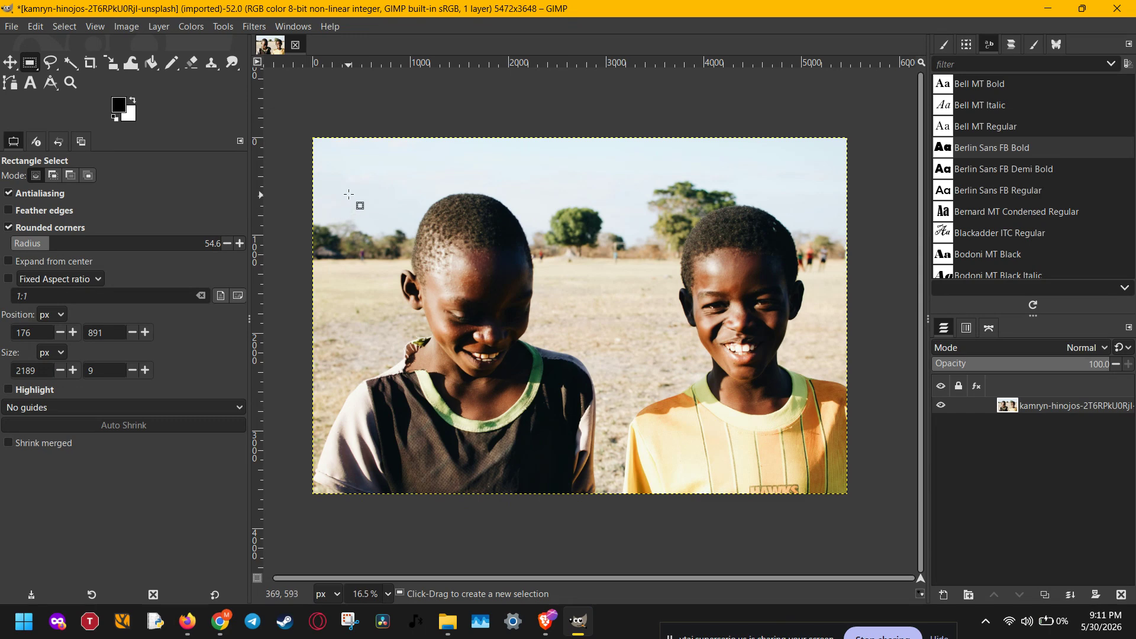
click(55, 230)
click(54, 230)
drag(352, 173, 847, 494)
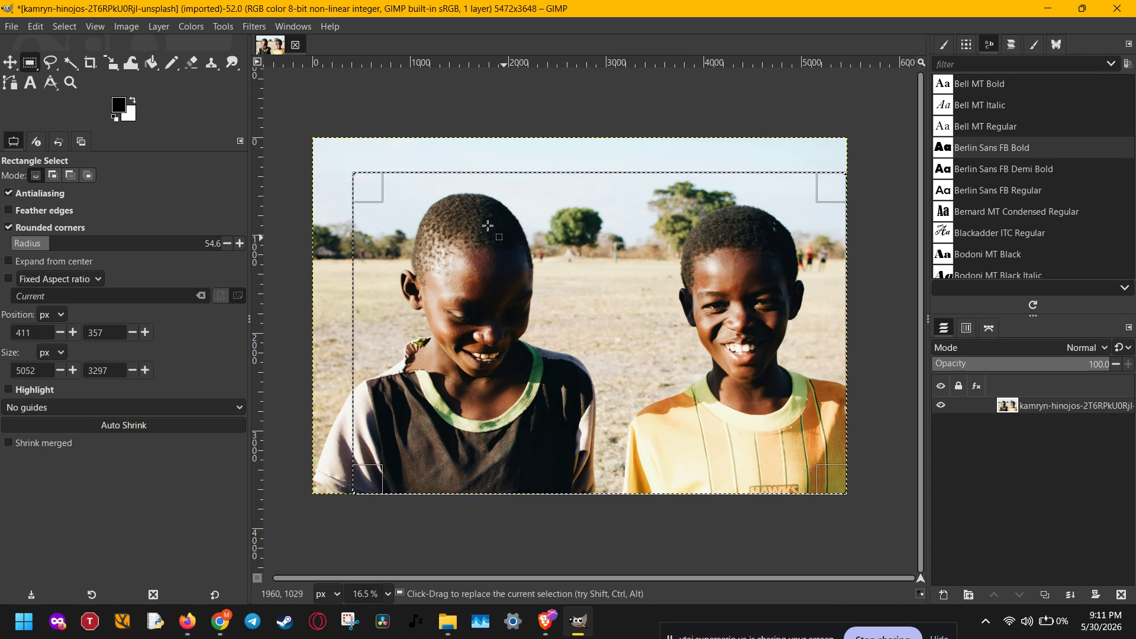
drag(362, 179, 321, 144)
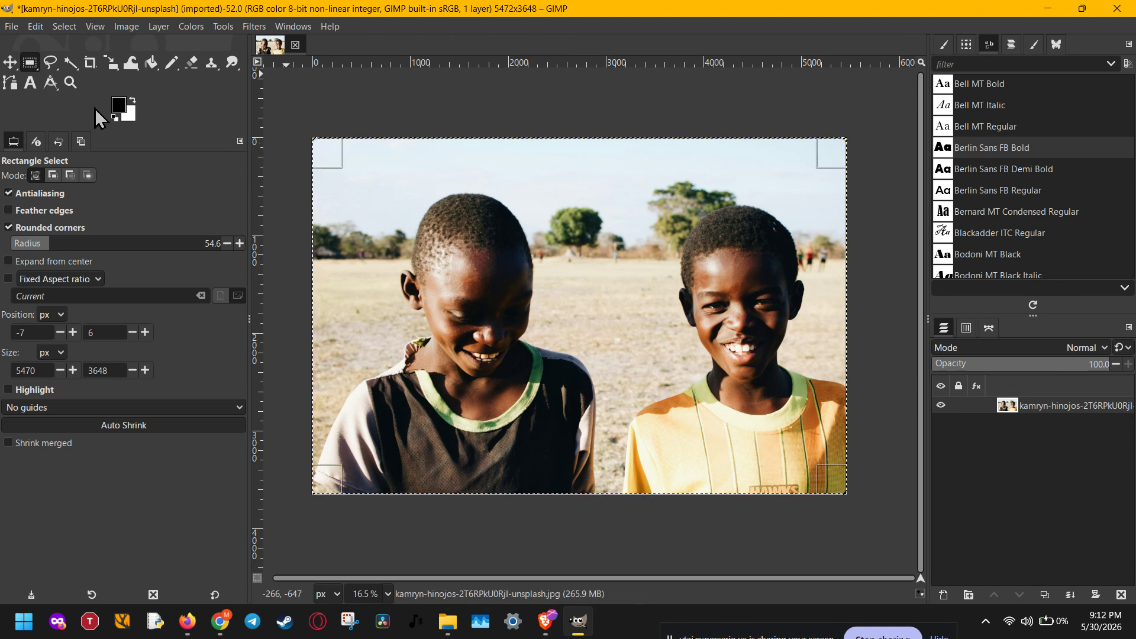
Set the selection's corner radius to 651 and invert the selection to target the photo's outer corners
drag(83, 243, 173, 242)
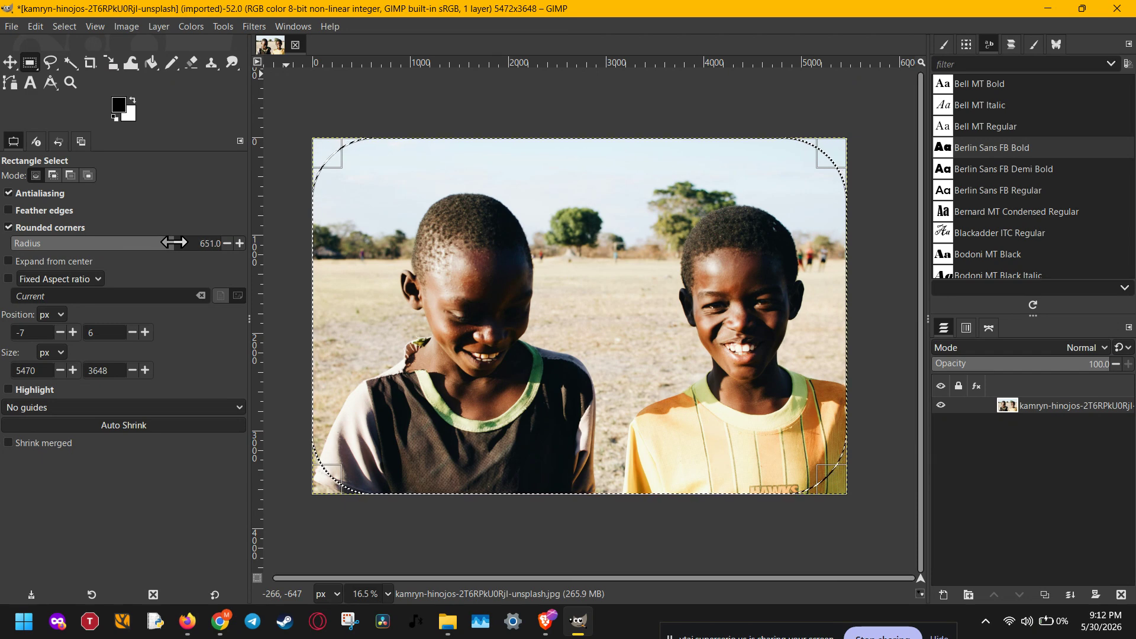
click(55, 27)
click(50, 25)
click(65, 24)
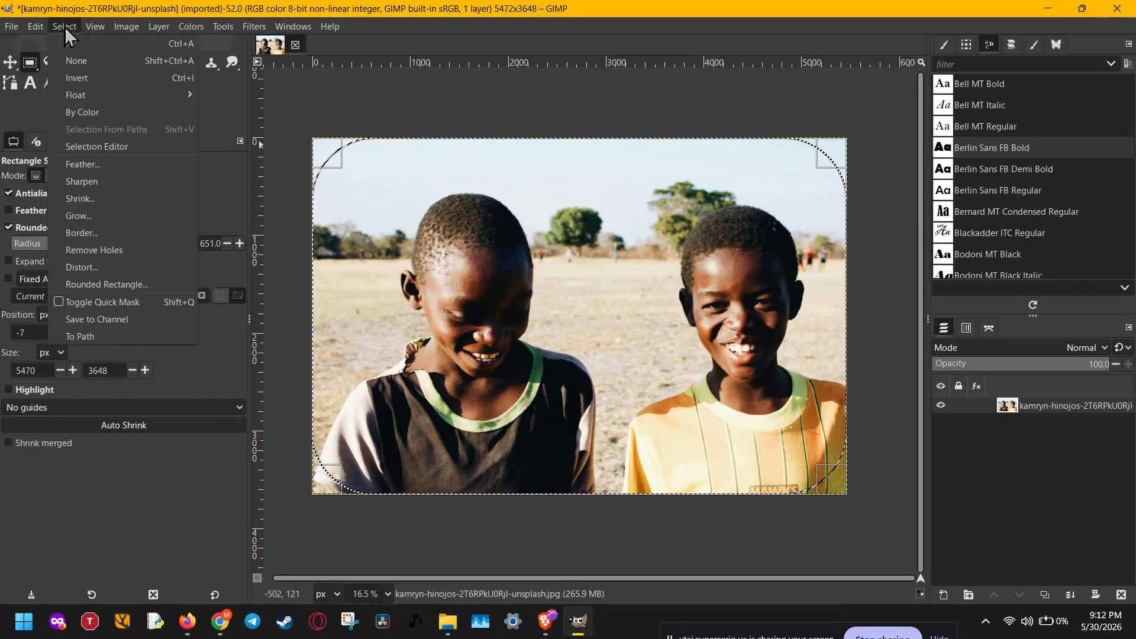
click(72, 80)
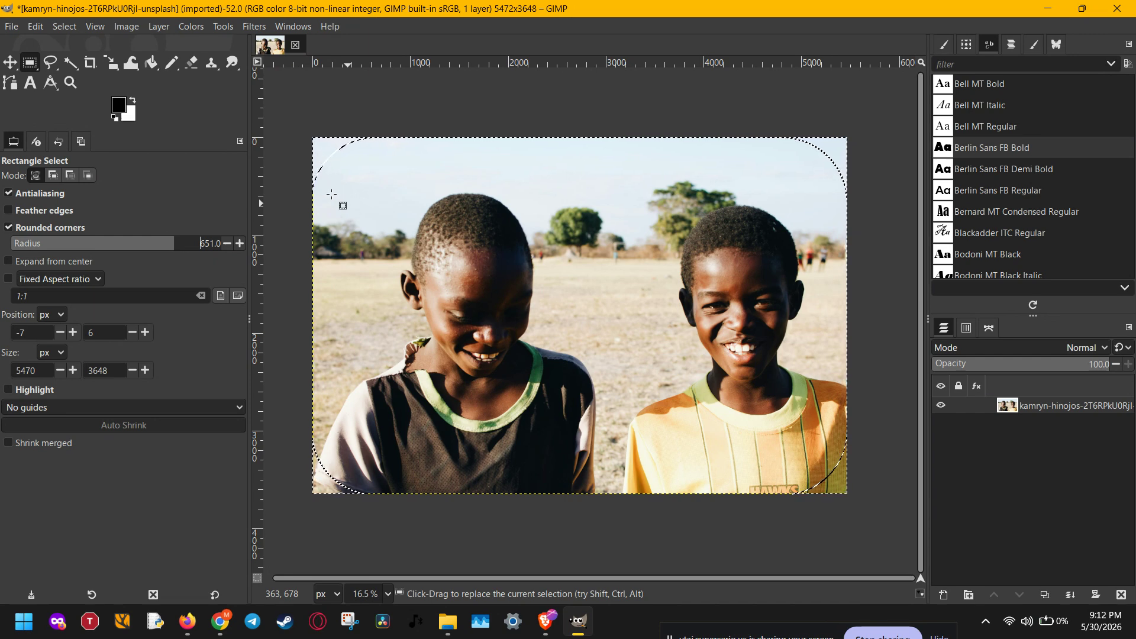
Feather the inverted corner selection by 50 px, with selected areas continuing outside the image
click(65, 26)
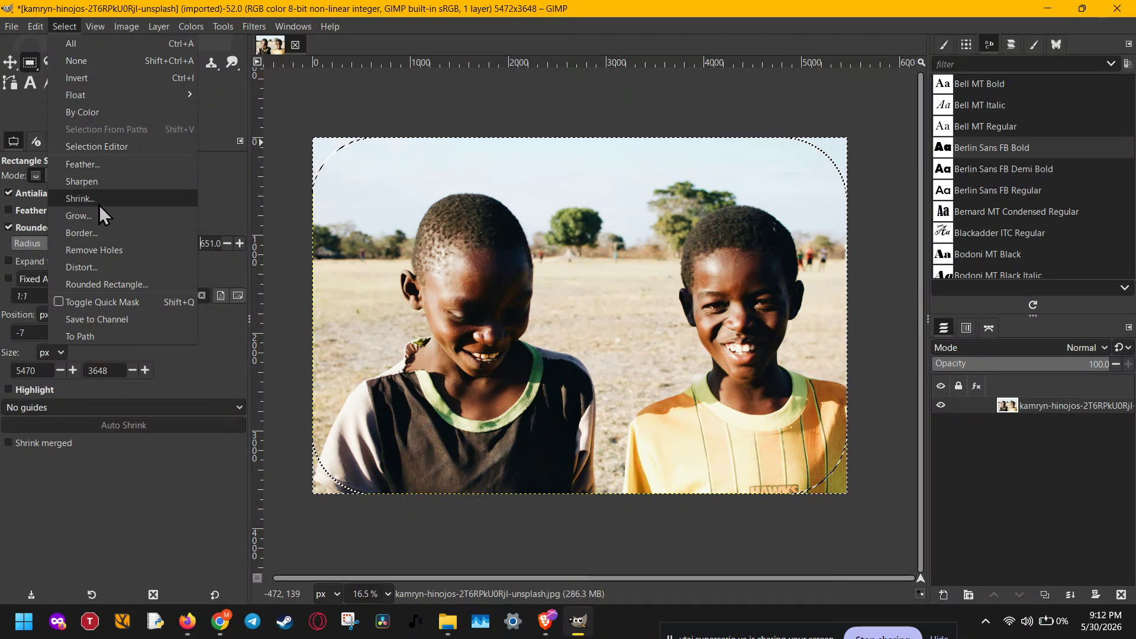
click(100, 166)
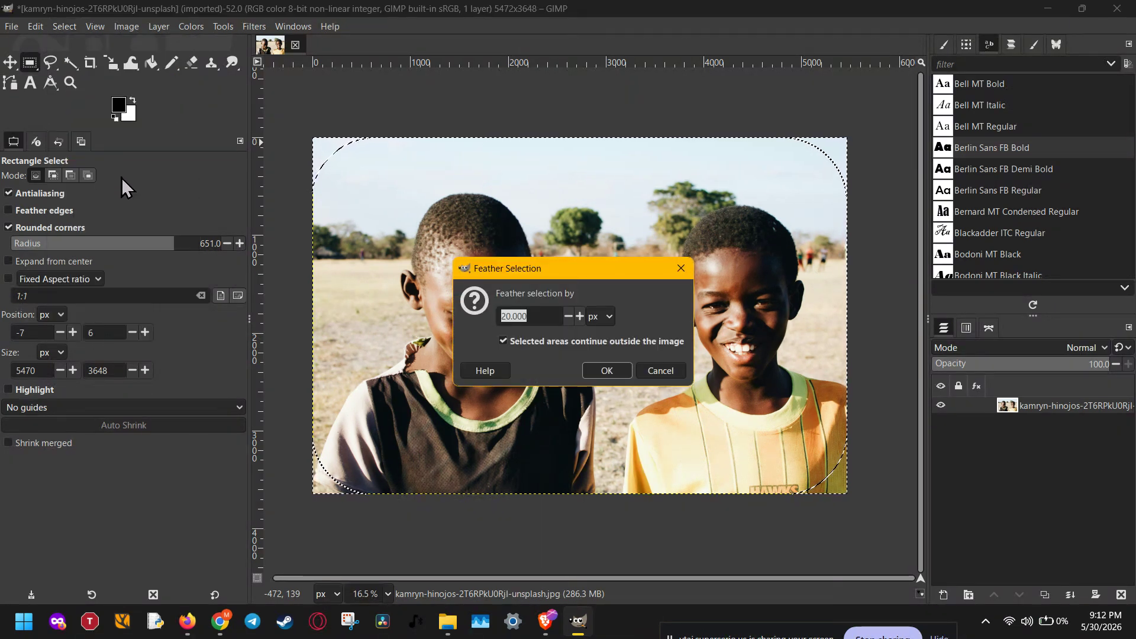
click(552, 315)
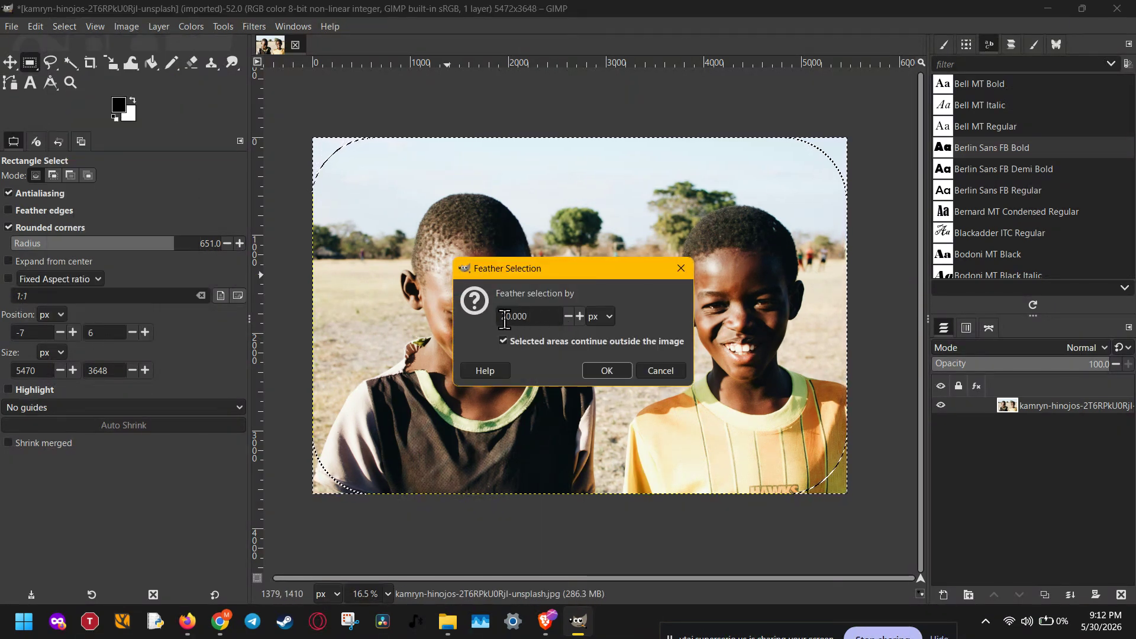
drag(510, 318, 498, 319)
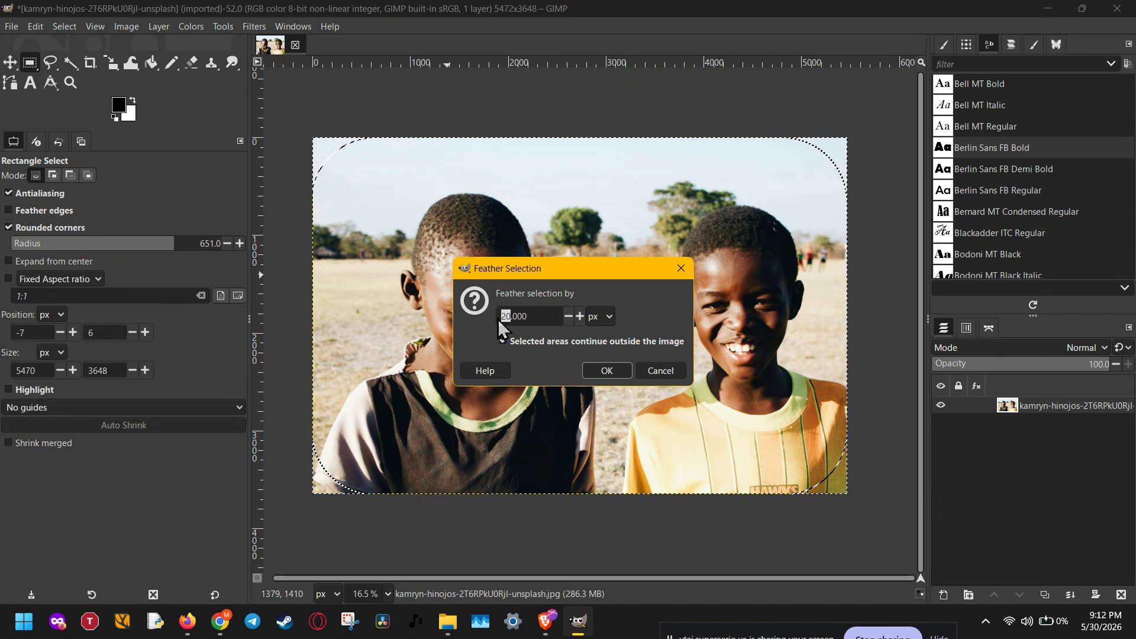
click(594, 316)
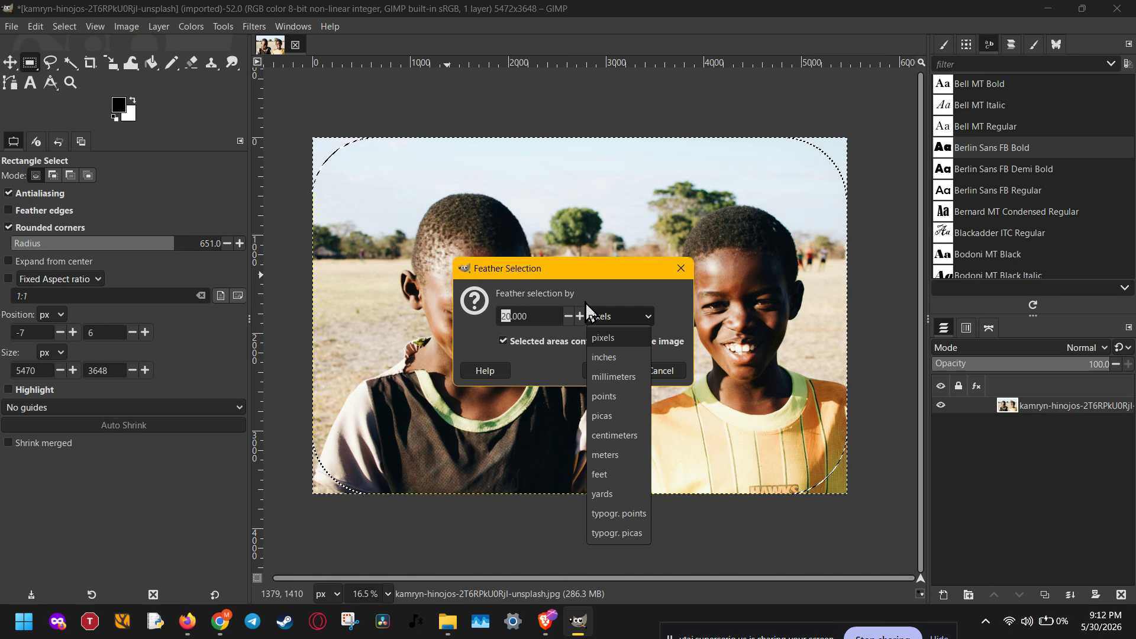
click(534, 310)
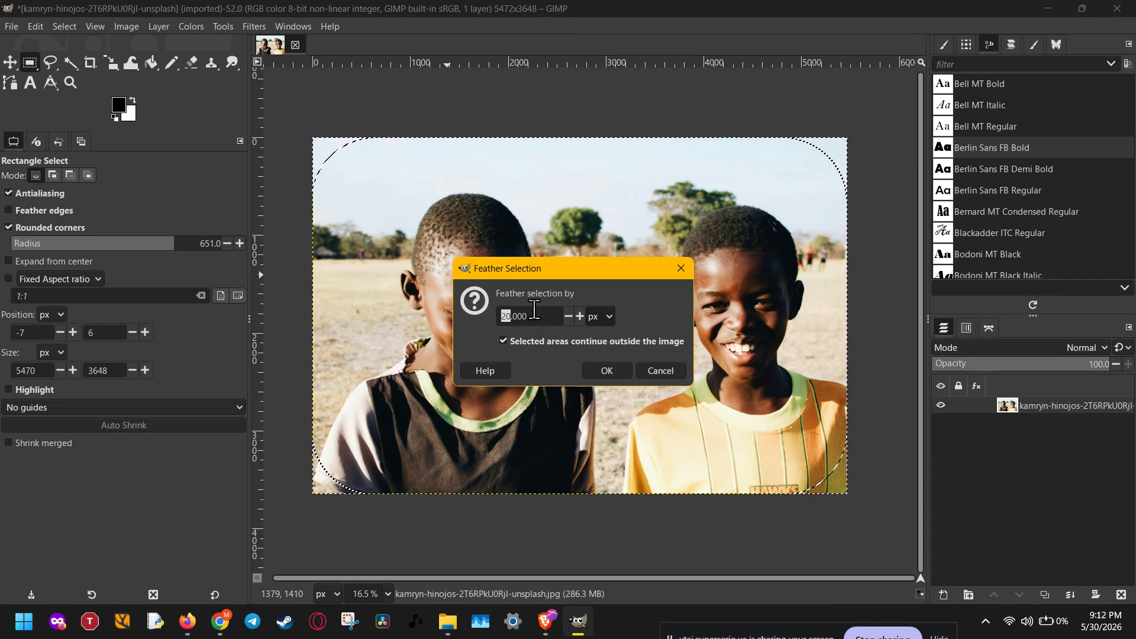
click(534, 313)
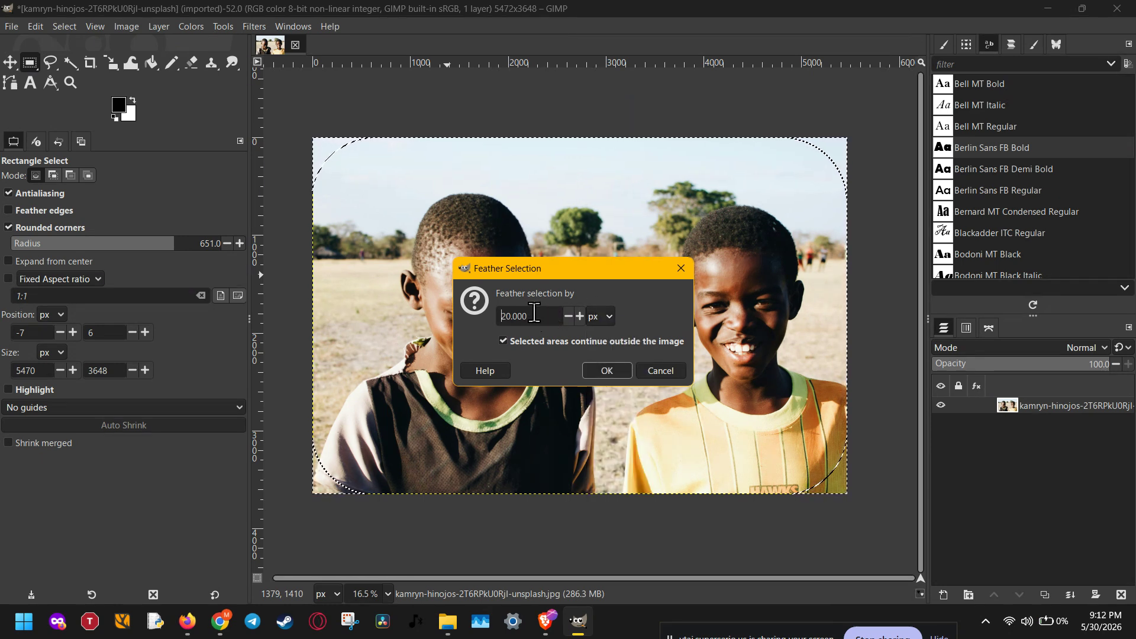
key(Right)
key(BackSpace)
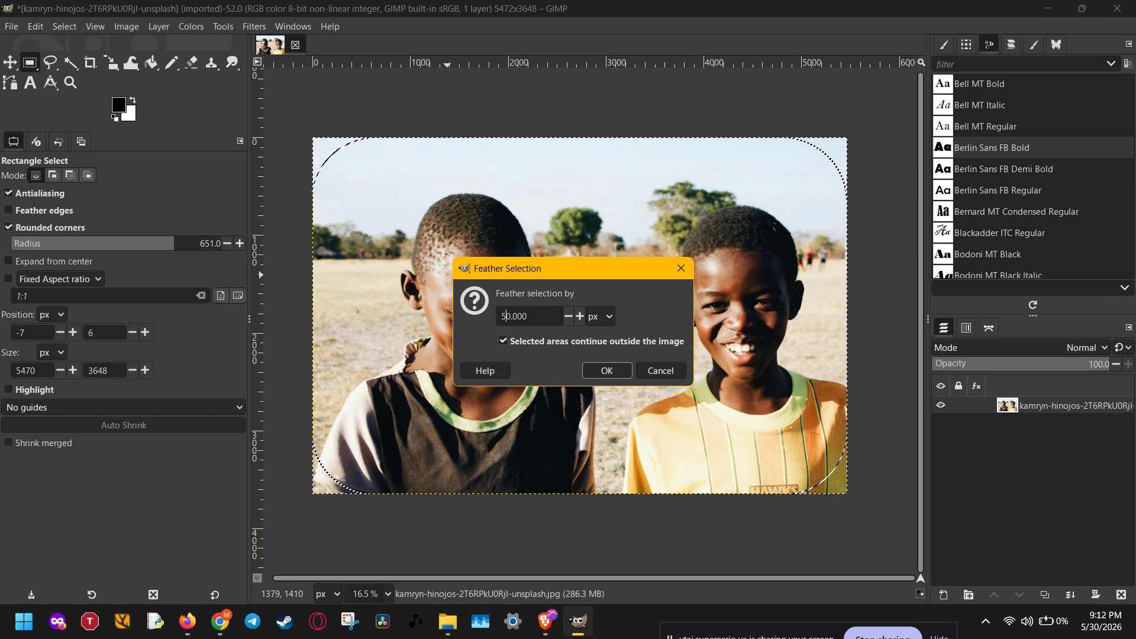
click(607, 368)
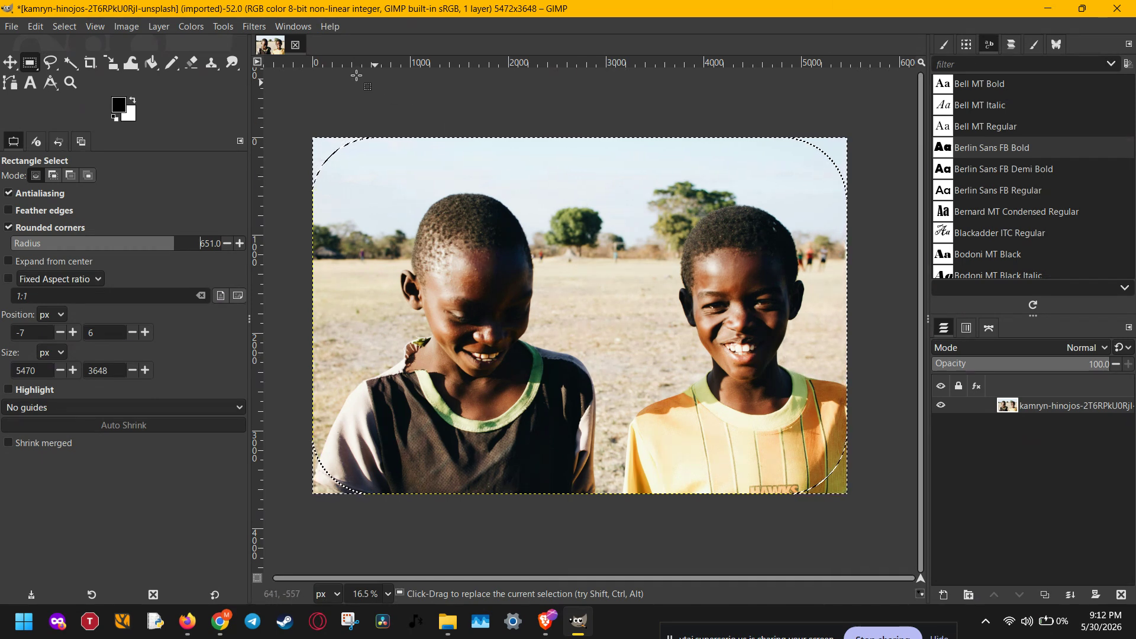
Apply a Gaussian Blur with Size X and Size Y of 14.44 to the selected corners
click(254, 26)
mouse_move(282, 116)
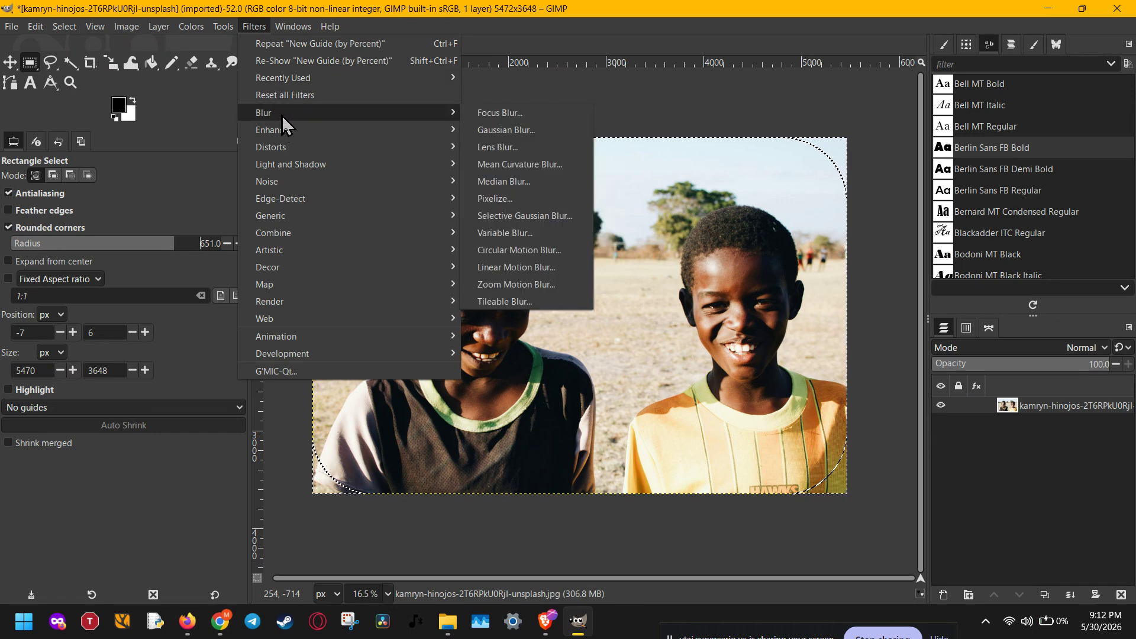
click(474, 131)
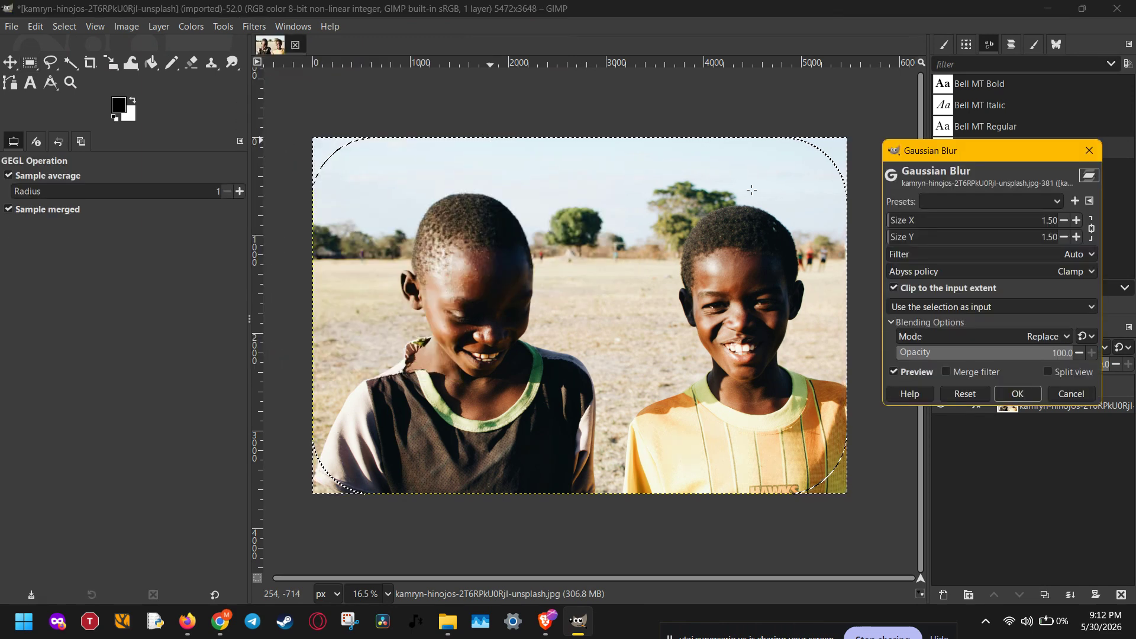
click(952, 234)
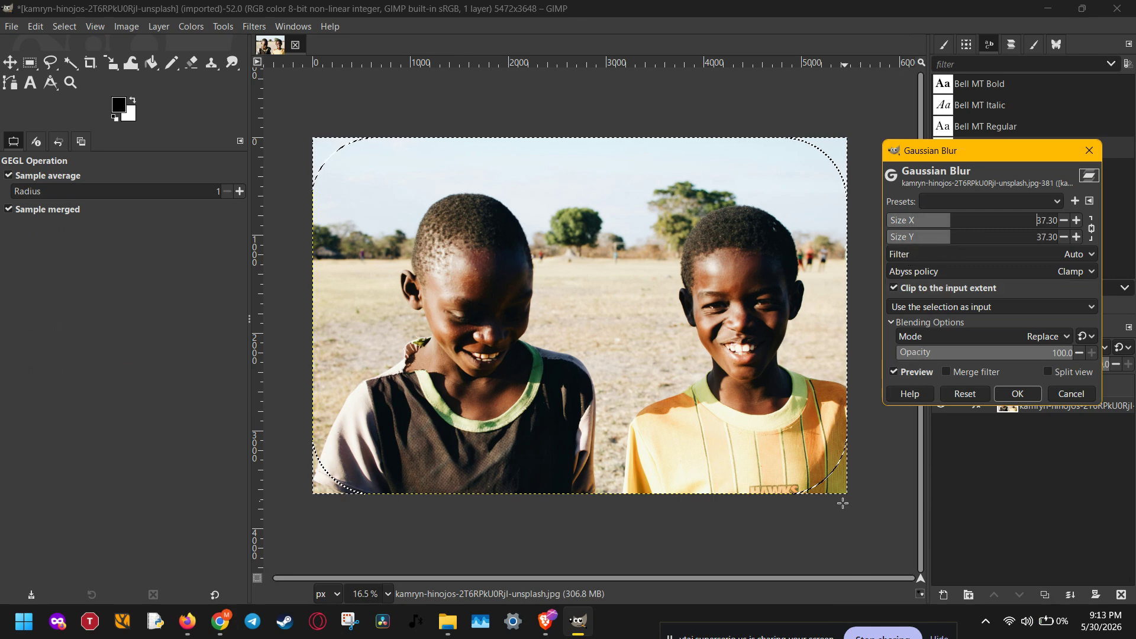
ctrl+scroll(841, 500, up, 3)
ctrl+scroll(841, 499, up, 4)
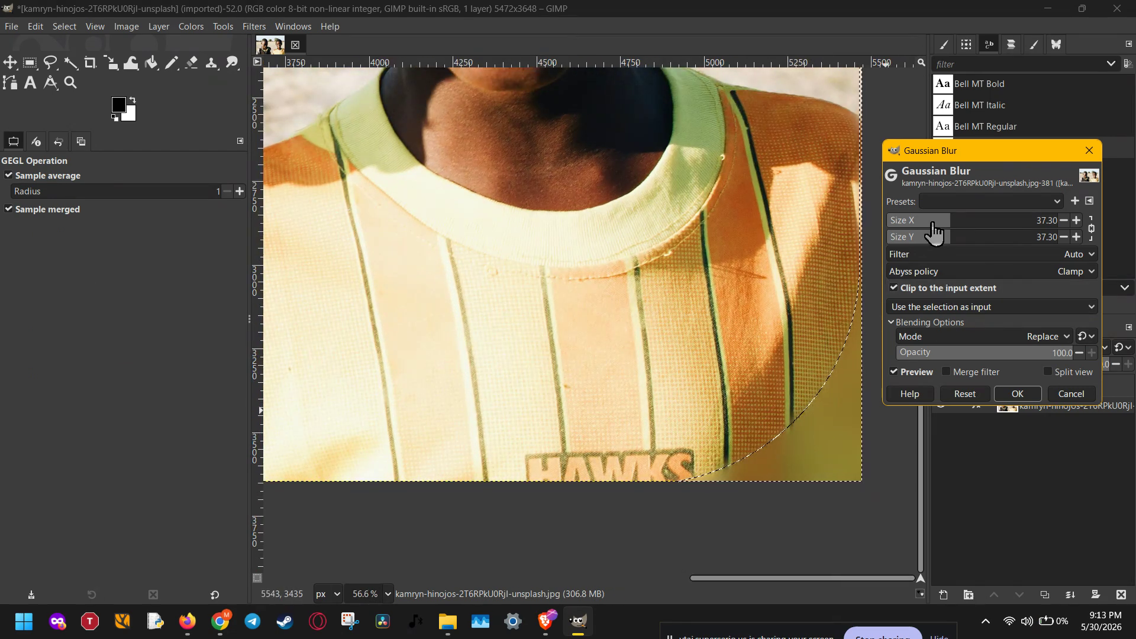
drag(933, 233, 878, 229)
ctrl+scroll(829, 414, up, 3)
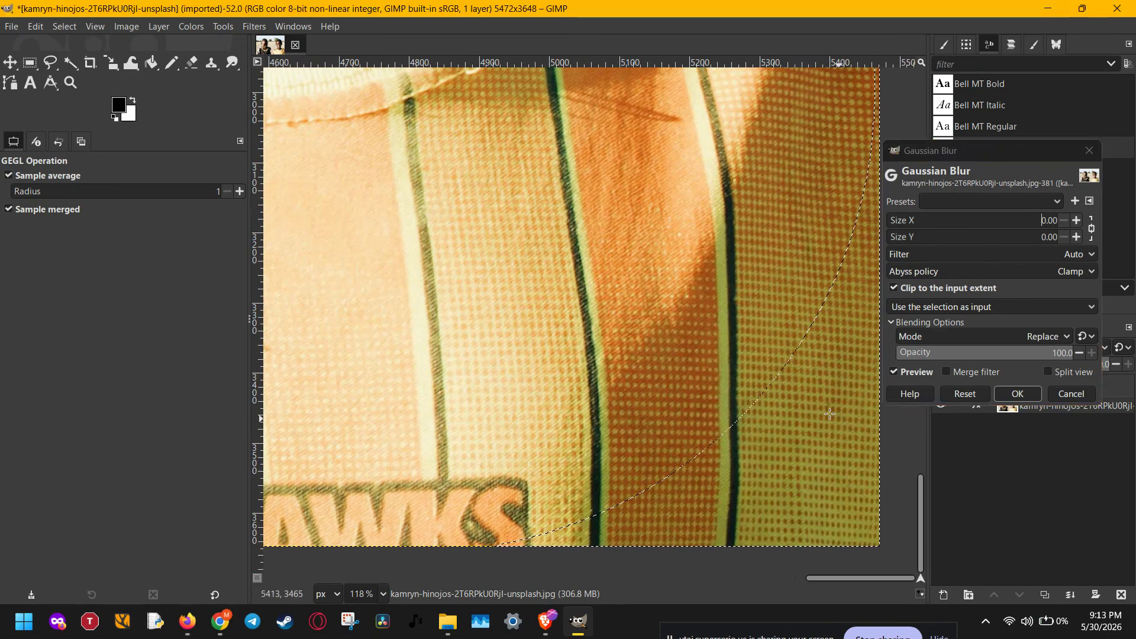
ctrl+scroll(708, 355, up, 3)
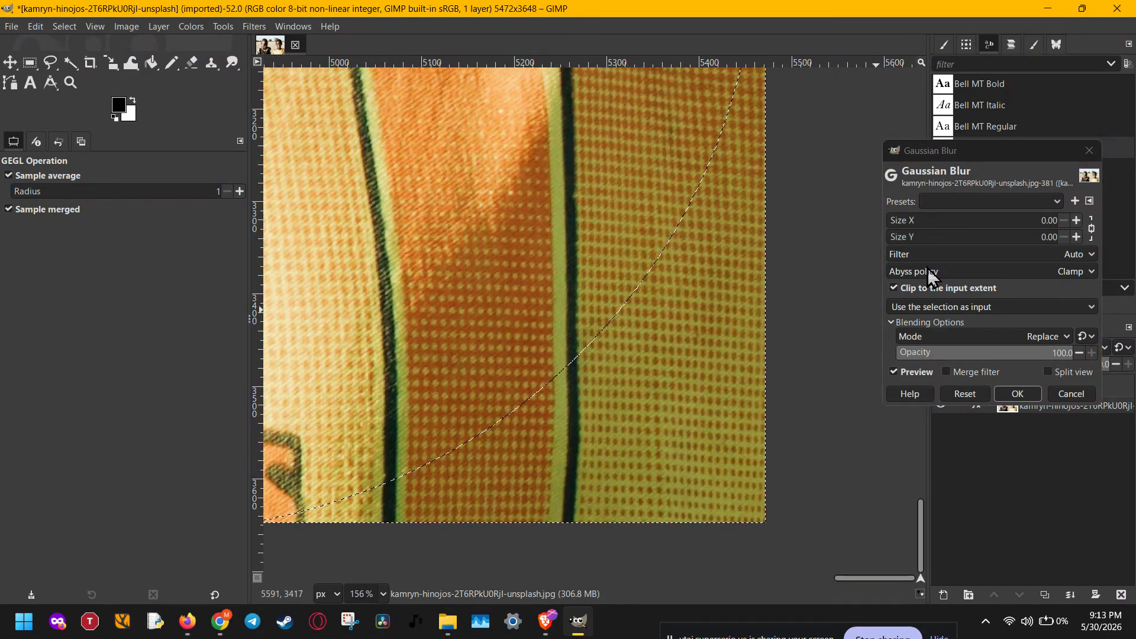
drag(962, 230, 918, 231)
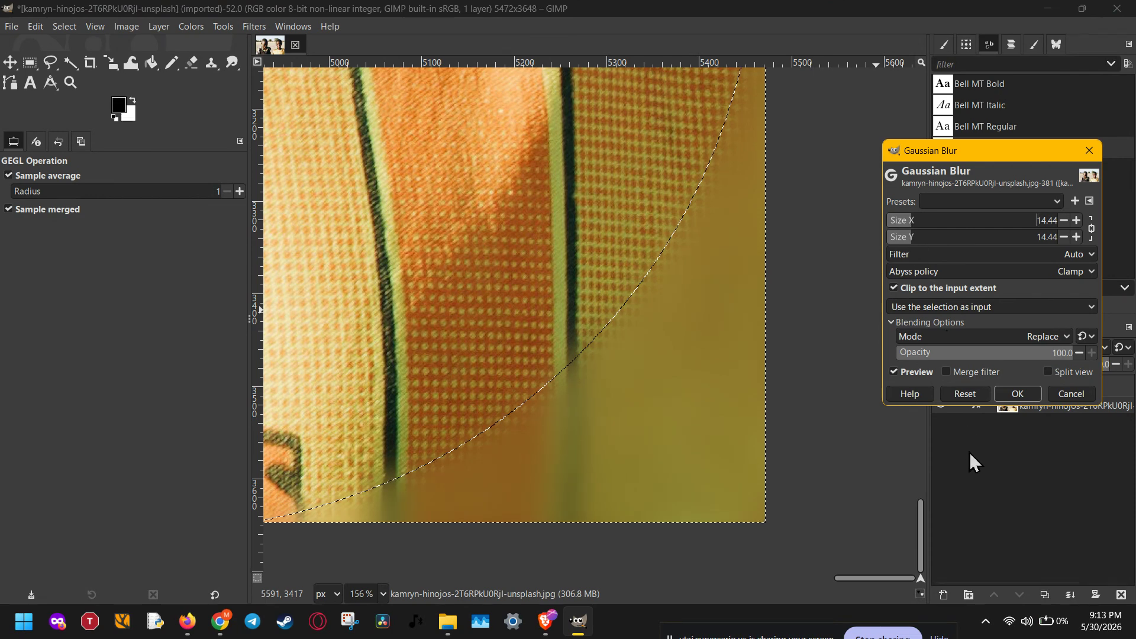
click(1015, 393)
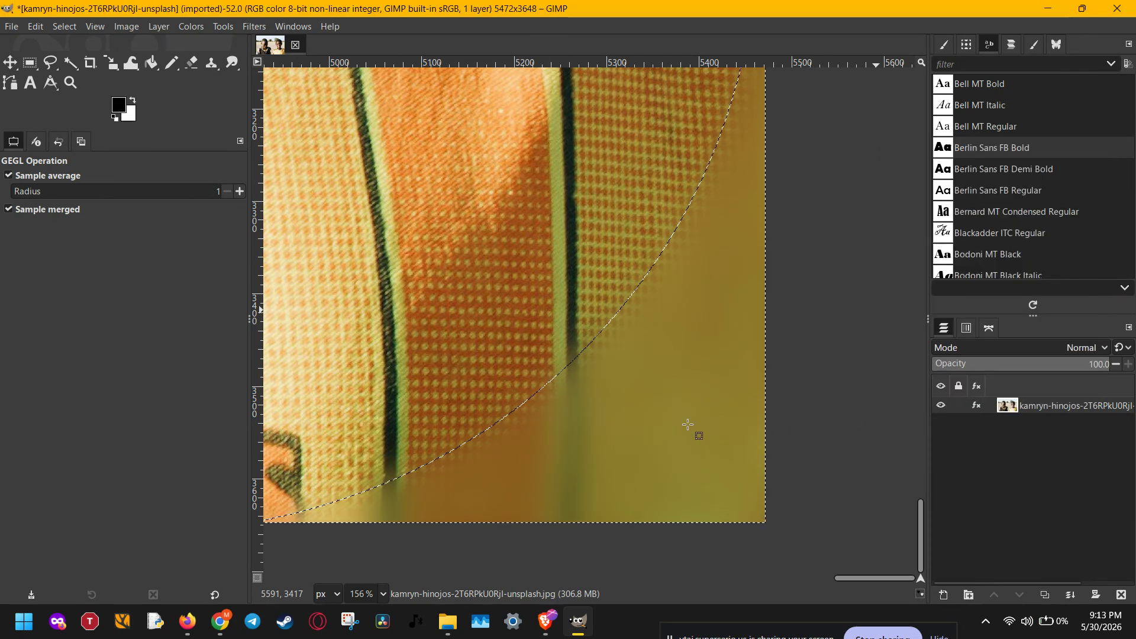
Dismiss the corner selection and show the whole blurred-corner photo
key(r)
scroll(681, 414, down, 3)
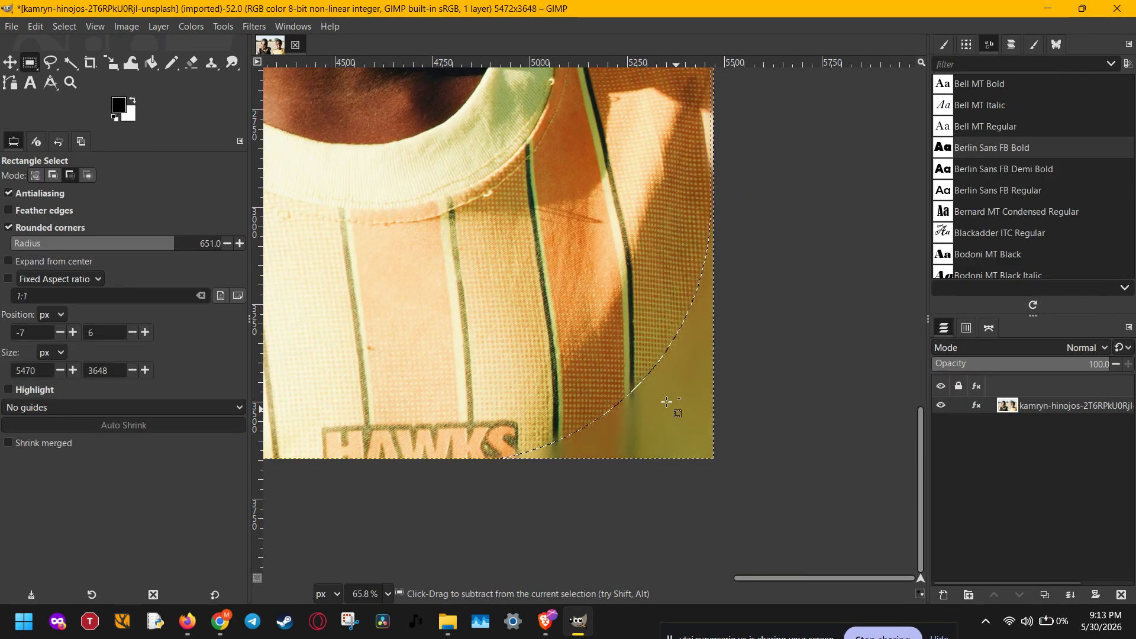
click(65, 27)
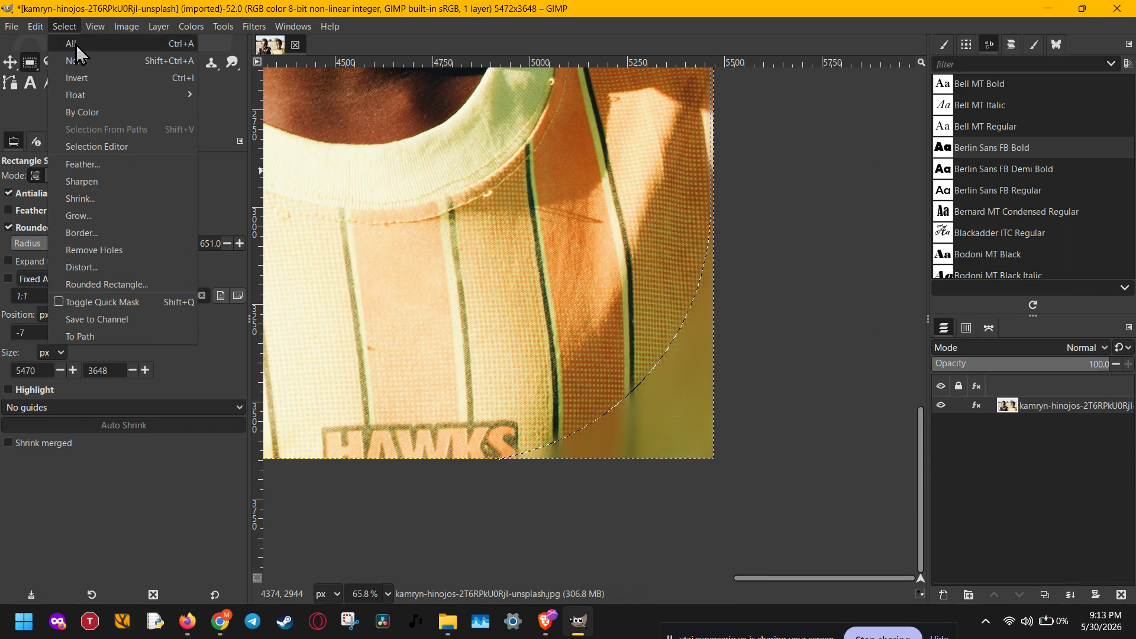
click(112, 61)
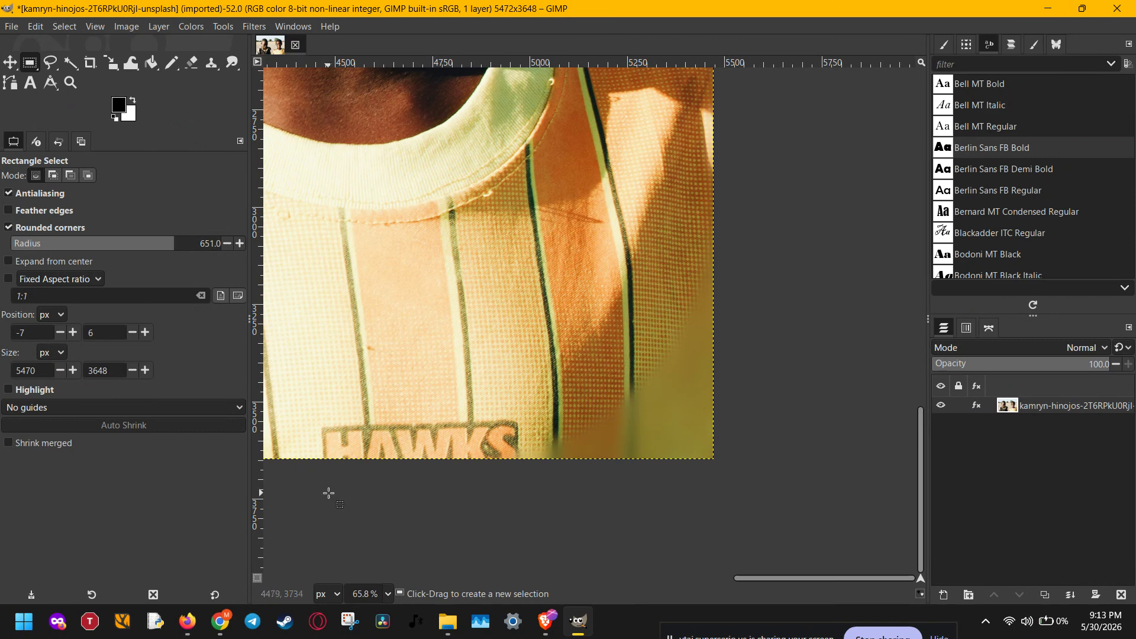
scroll(375, 599, down, 3)
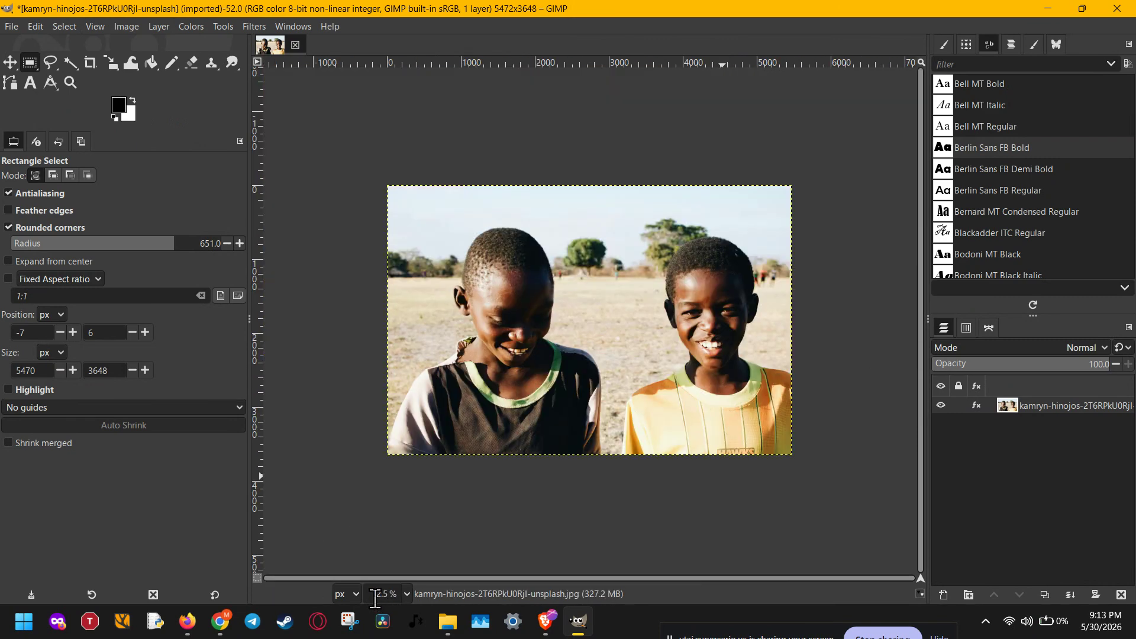
click(384, 491)
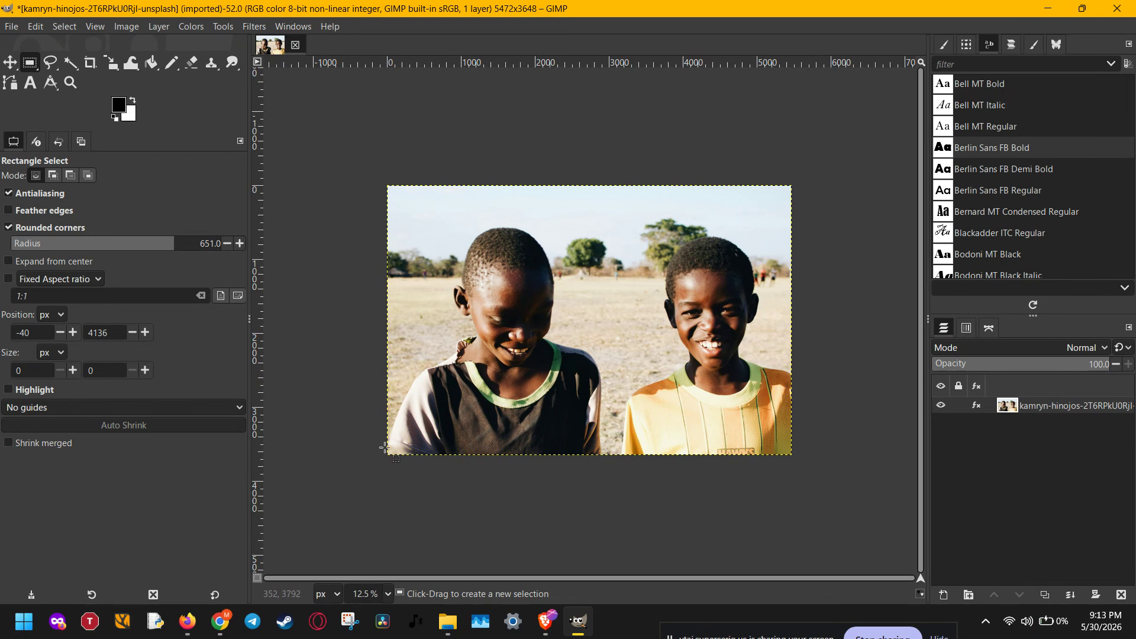
Open the image export dialog for the edited photo to output it as a new file
click(8, 9)
click(37, 26)
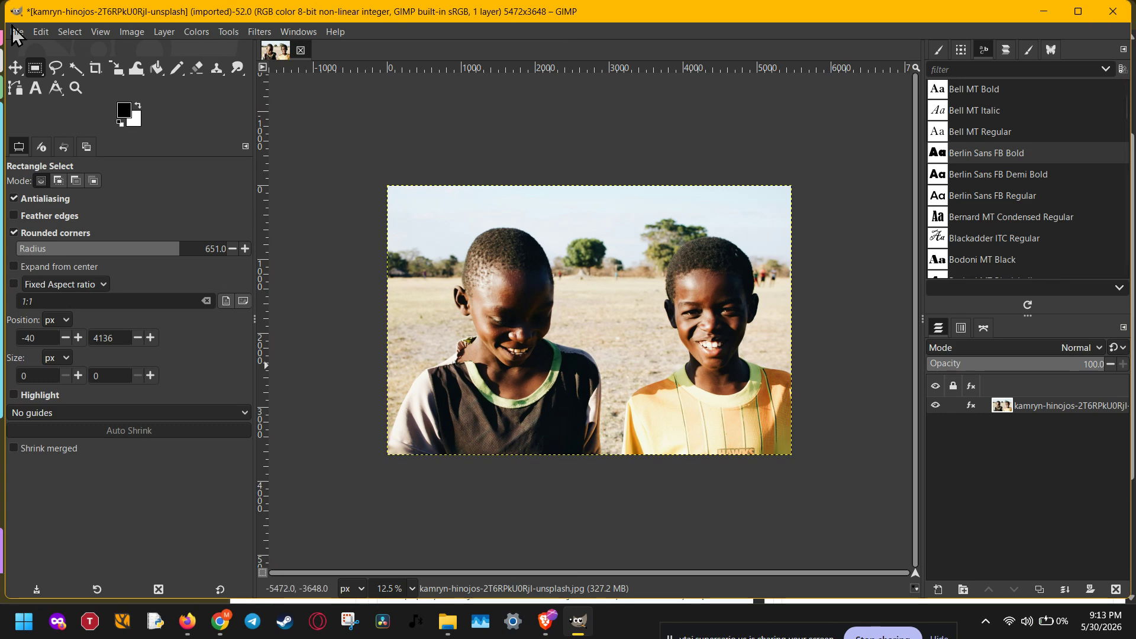
click(16, 32)
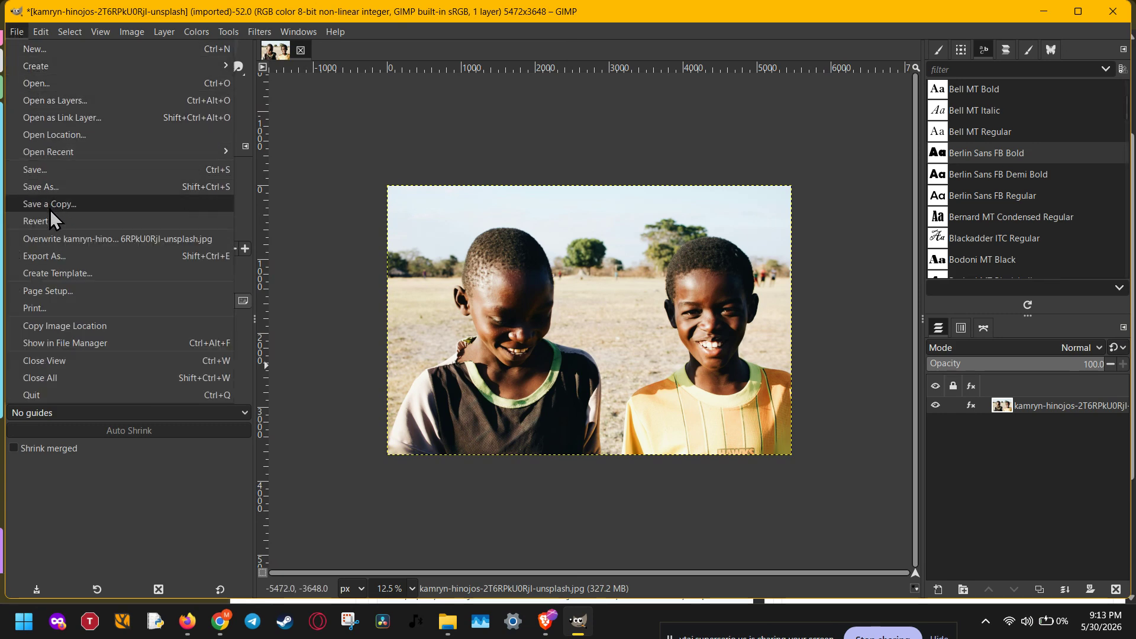
click(51, 256)
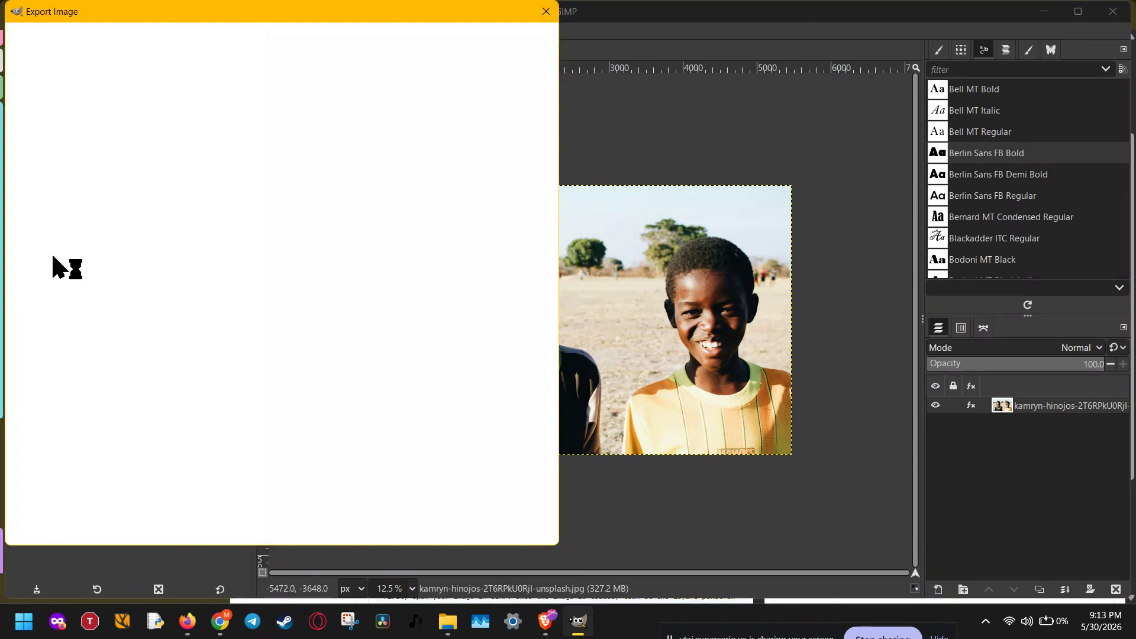
Try to export the photo as vale-PeEpvrf1-ec-unsplash.jpg in the xcf folder, and decline replacing the existing file
click(247, 39)
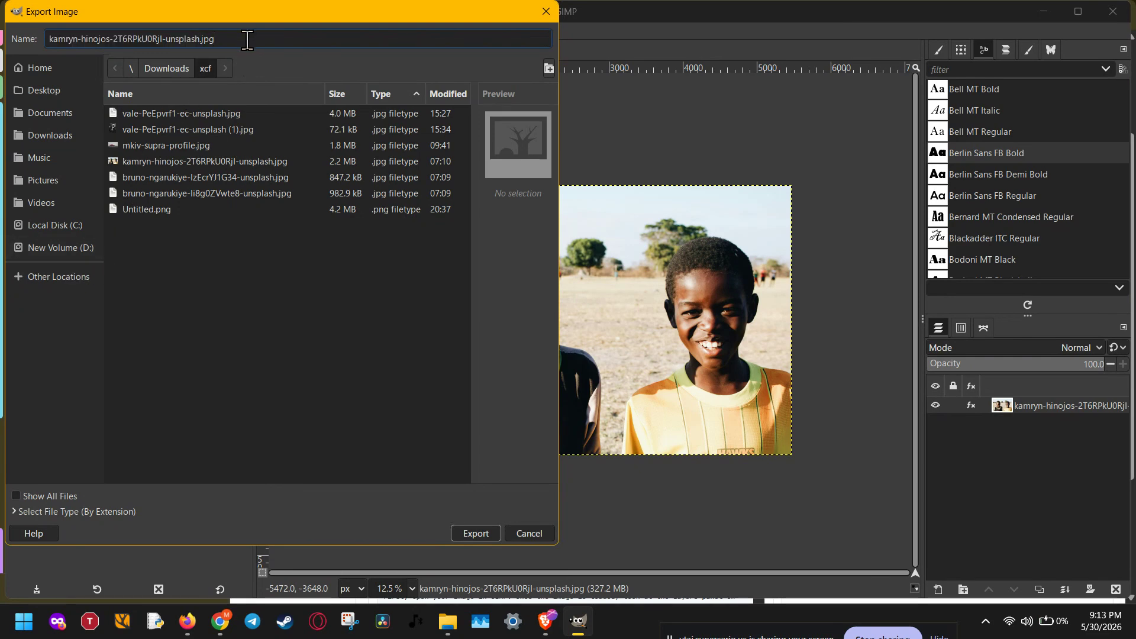
drag(202, 39, 2, 48)
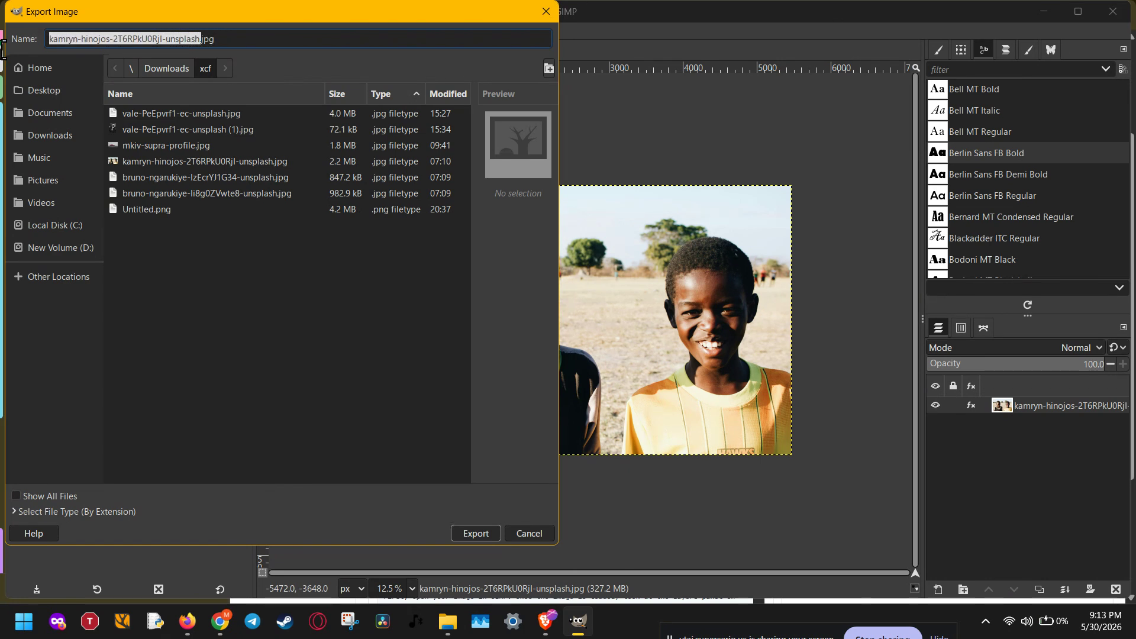
click(274, 296)
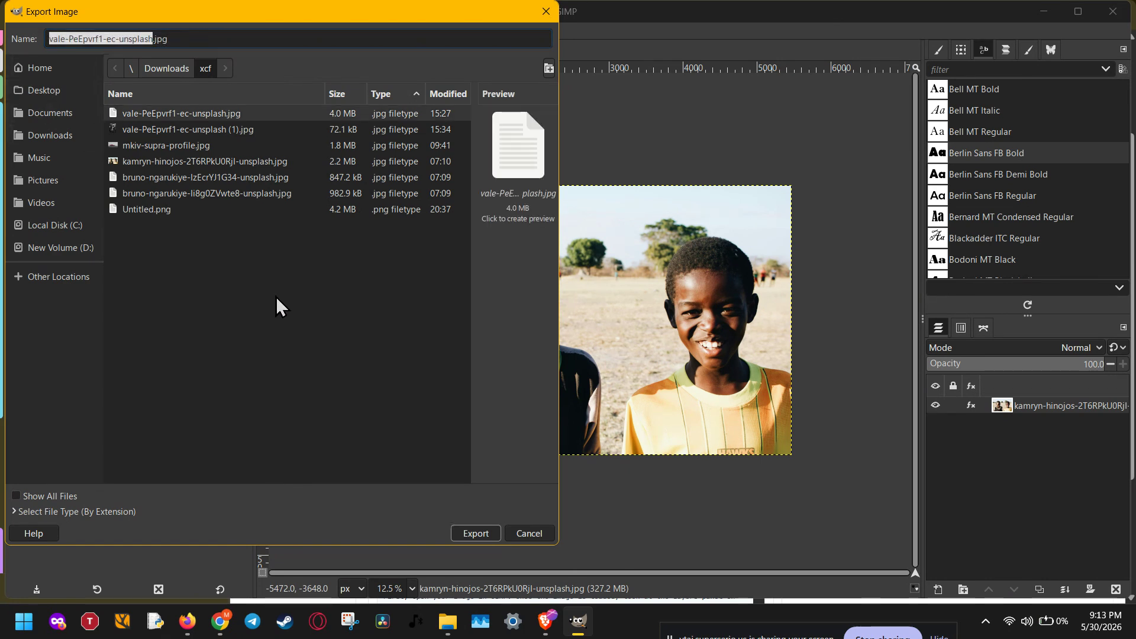
click(171, 35)
click(477, 530)
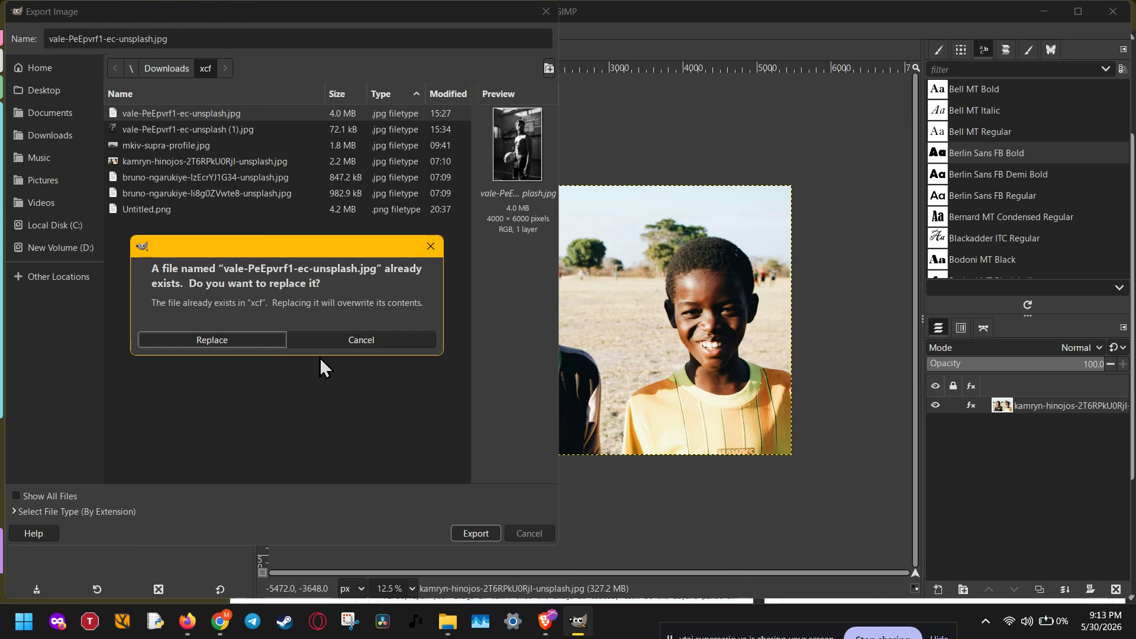
click(325, 340)
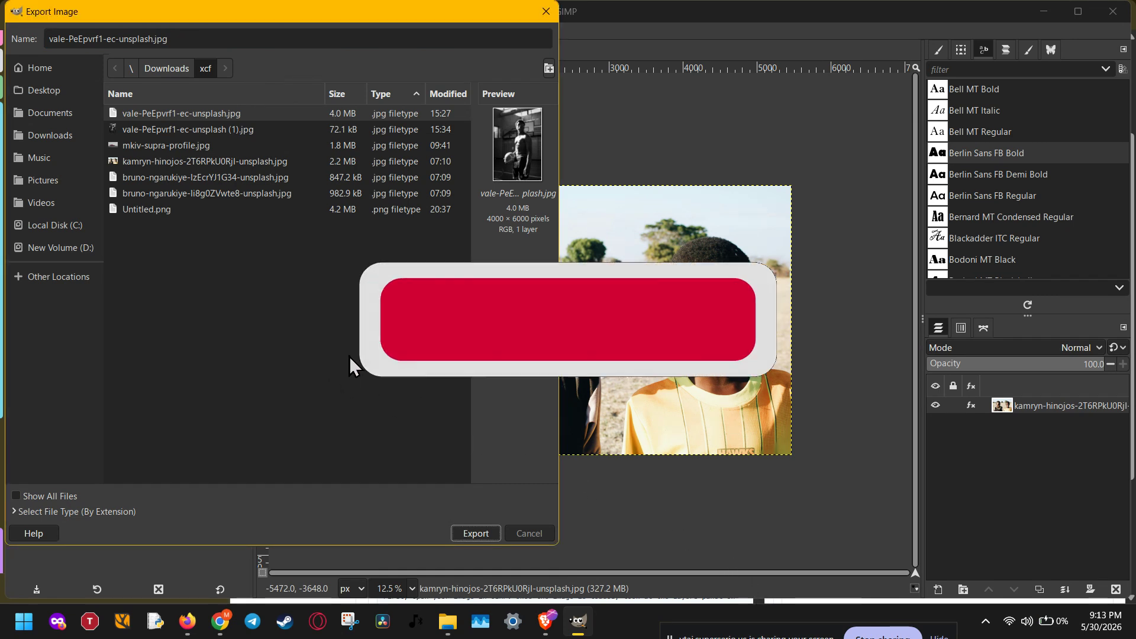
click(866, 634)
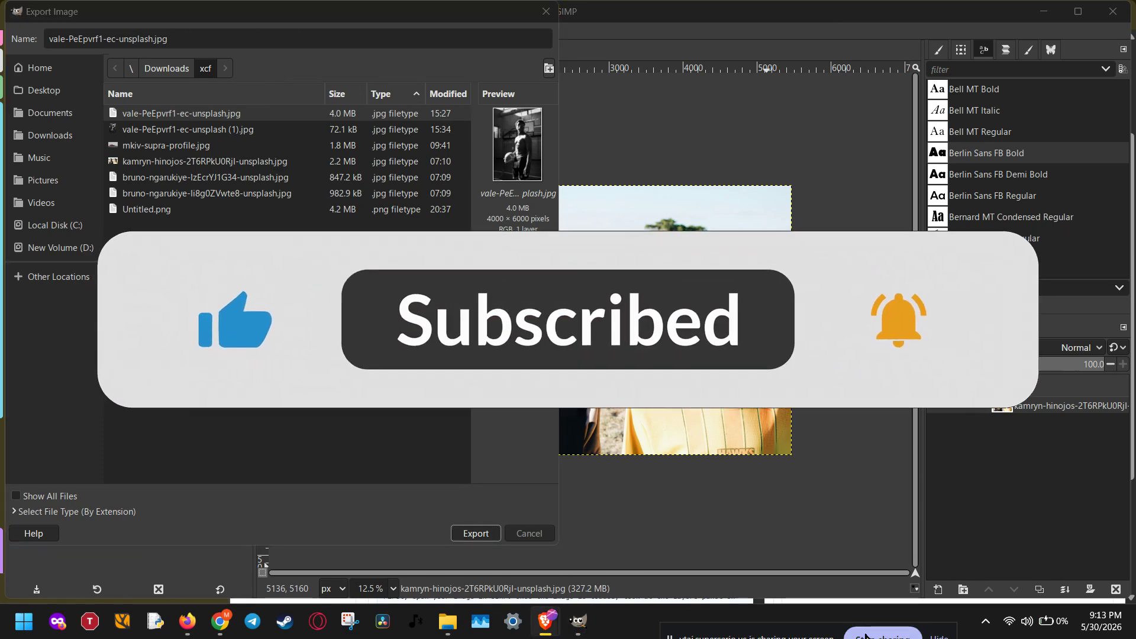